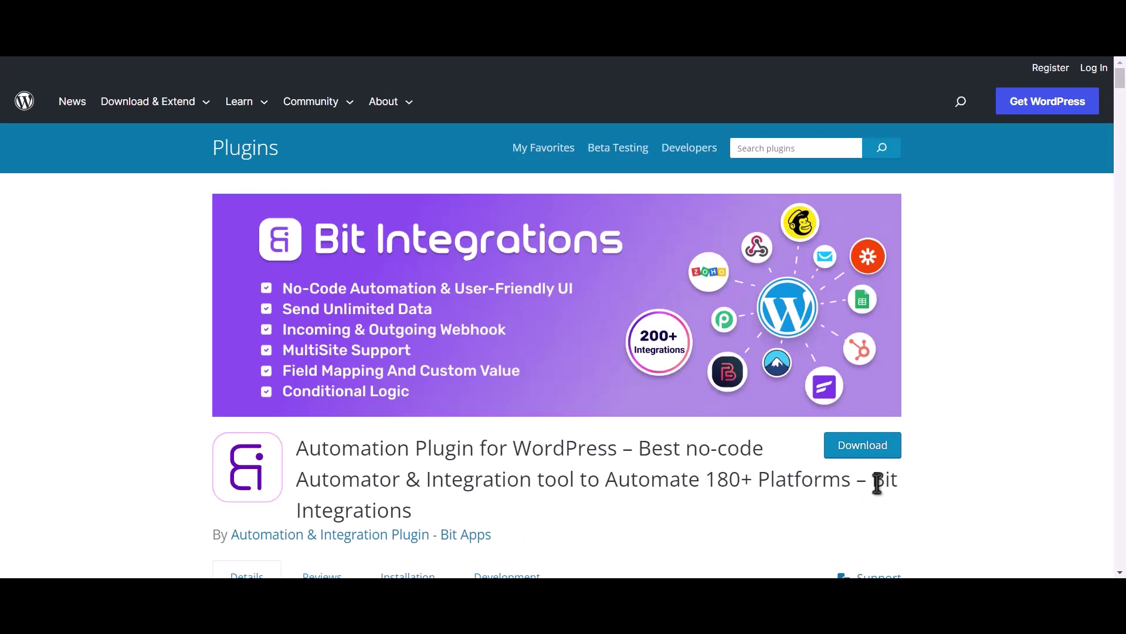
- Highlight the Bit Integrations plugin title on its WordPress.org listing
drag(873, 479, 881, 496)
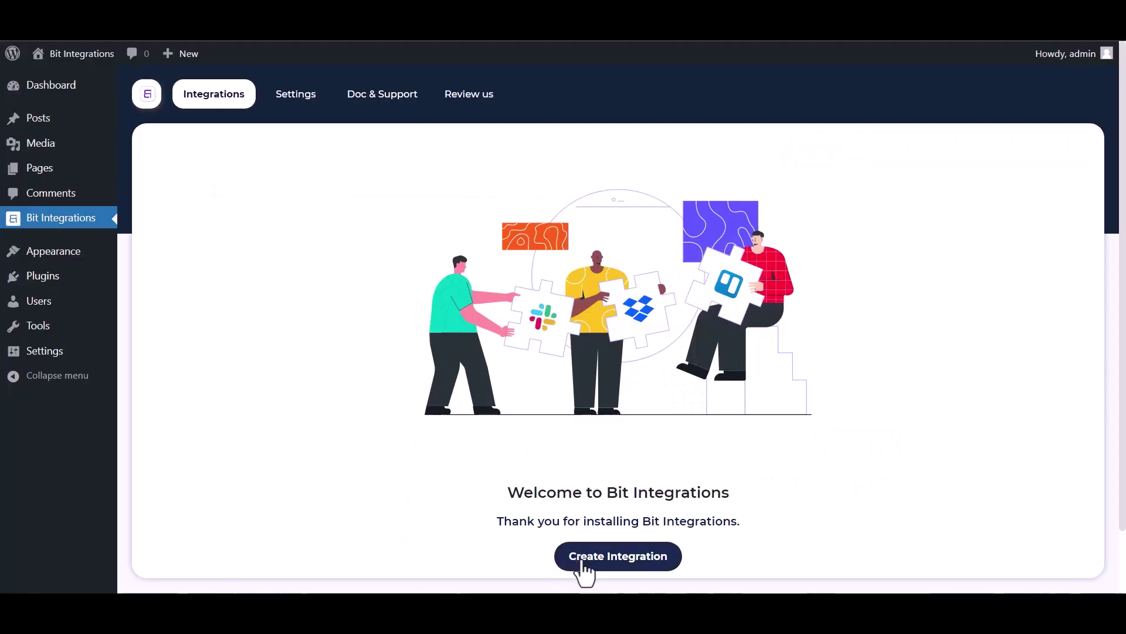
- Start a new integration with Groundhogg Contact-Create as the trigger
click(591, 572)
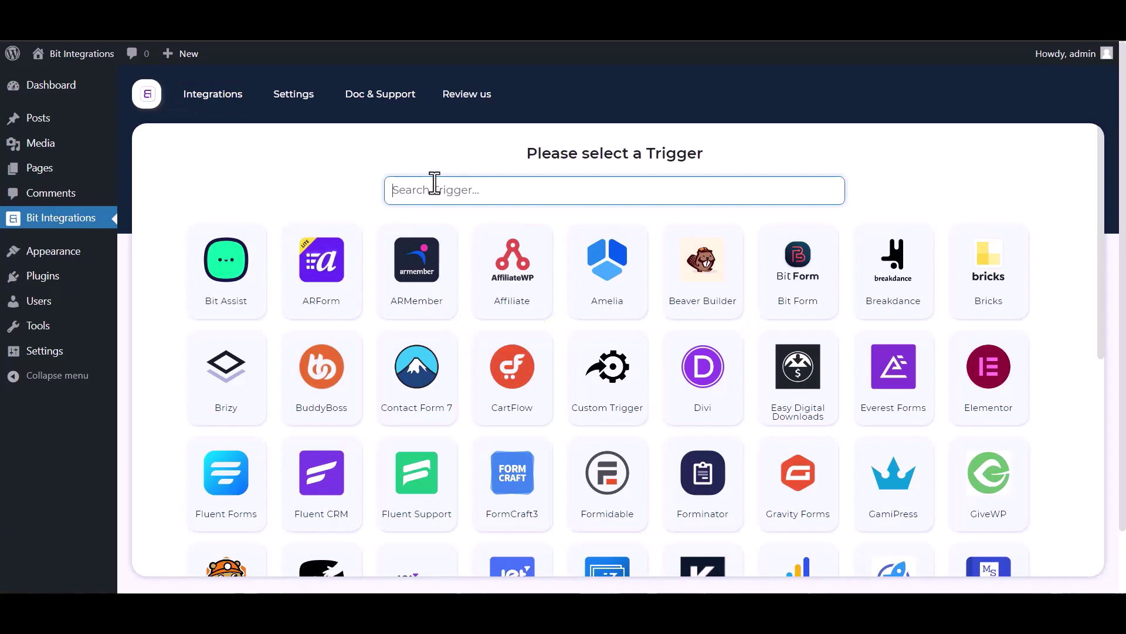
text(gr)
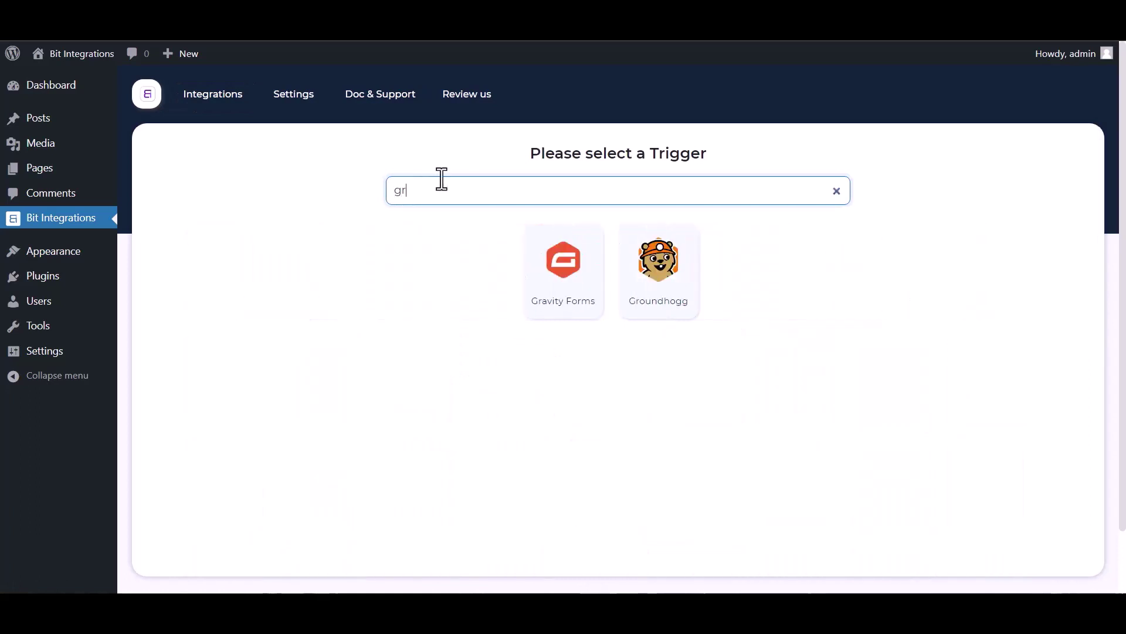
click(666, 284)
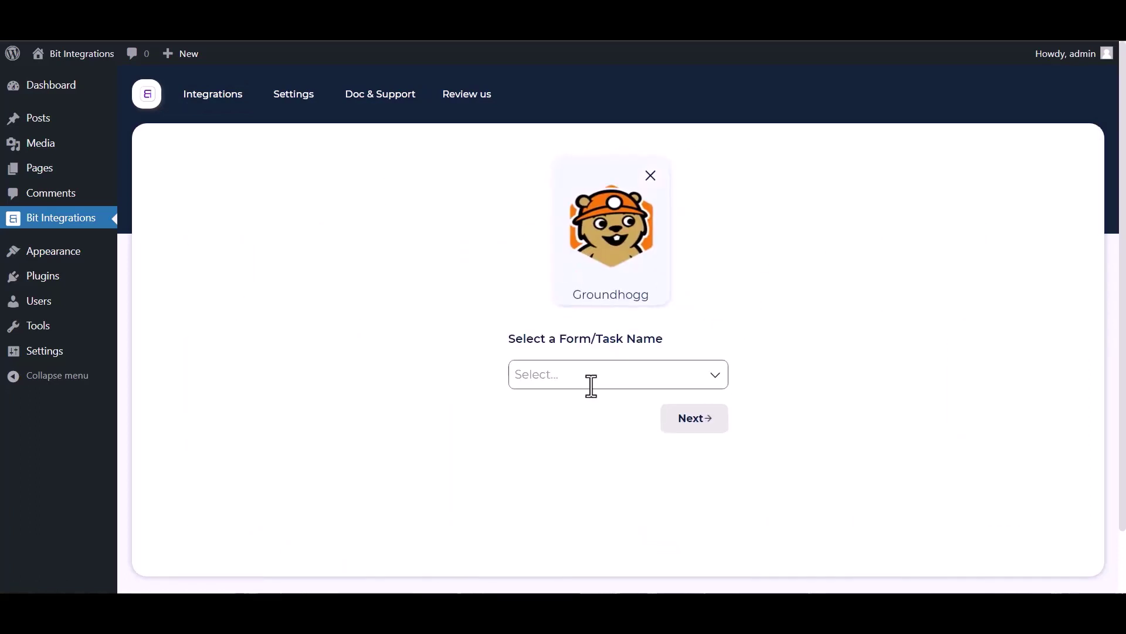
click(583, 372)
click(577, 411)
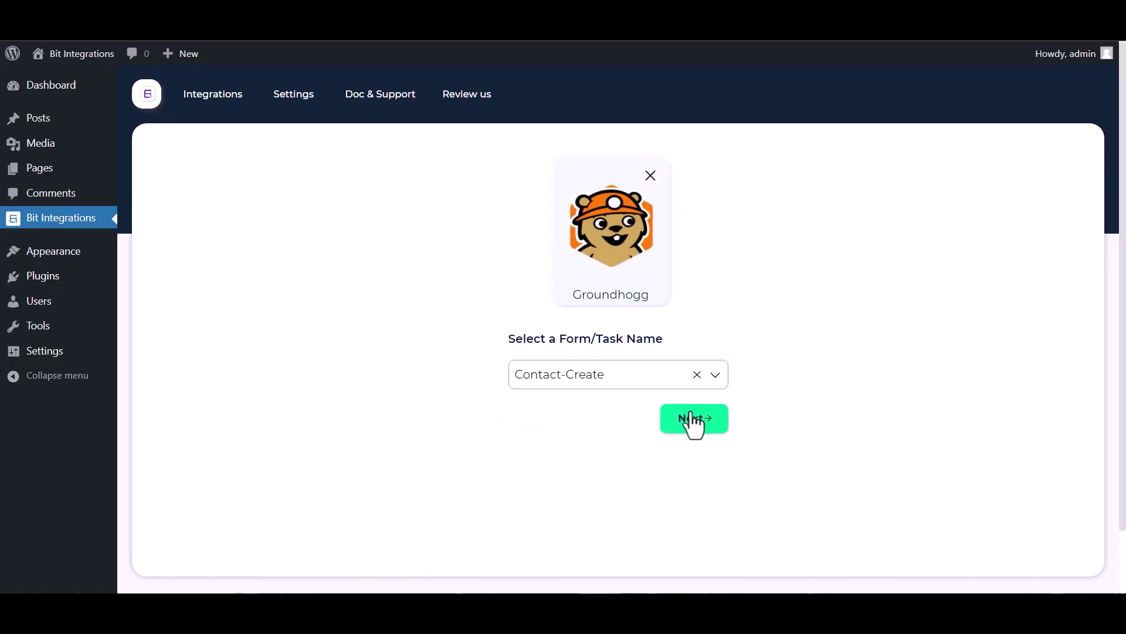
- Choose Zoho Bigin as the action, named Zoho Bigin, with data center zoho.com
click(694, 419)
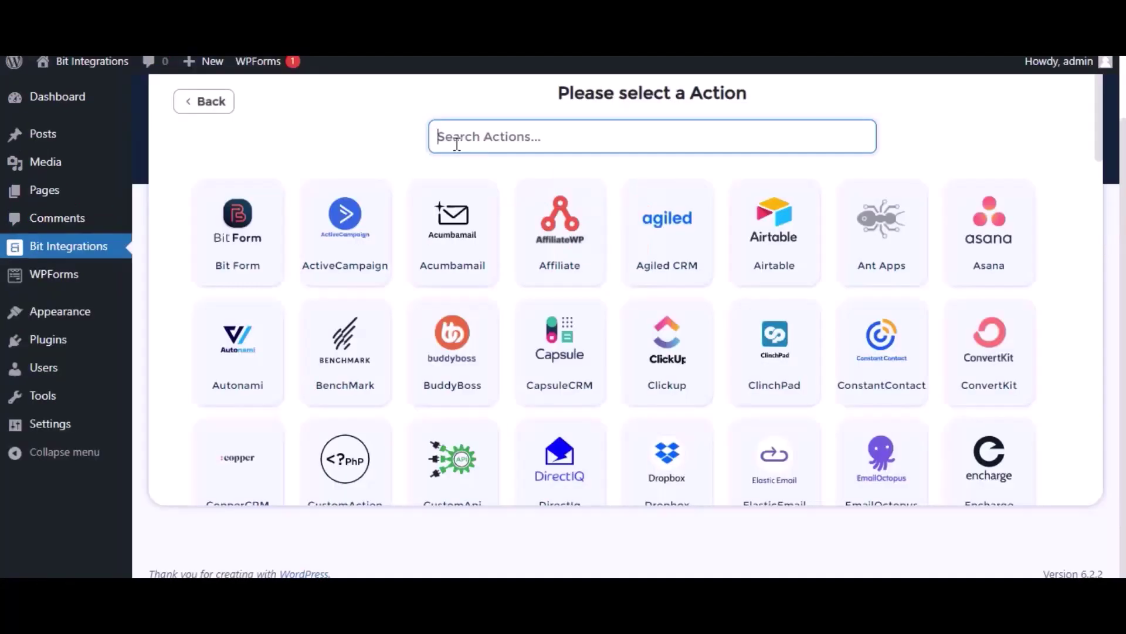
text(bigin)
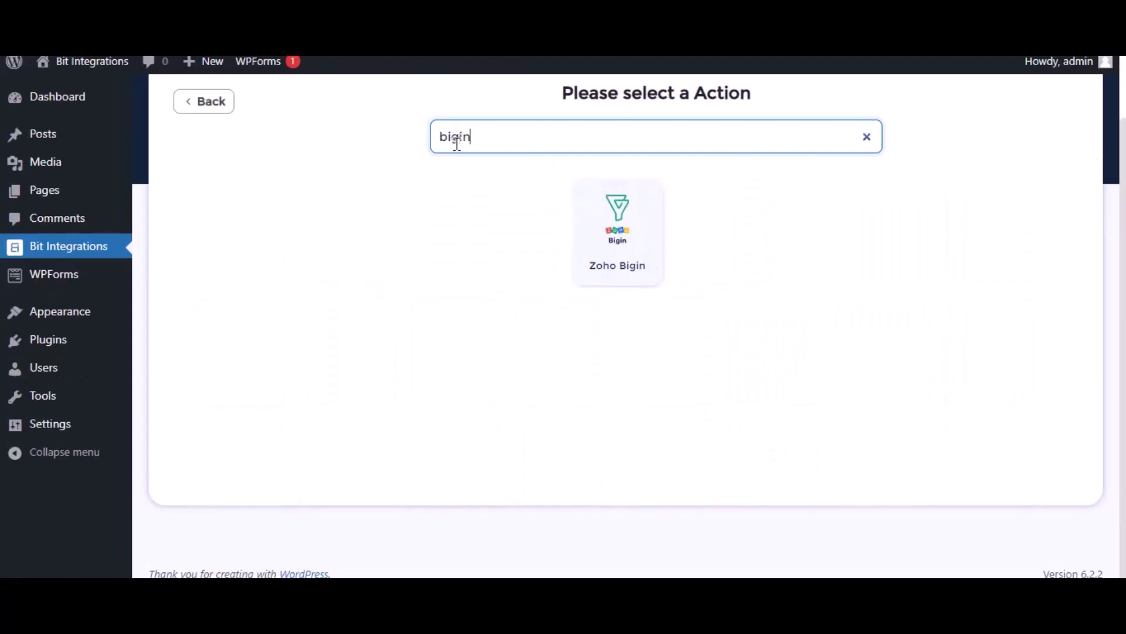
click(642, 228)
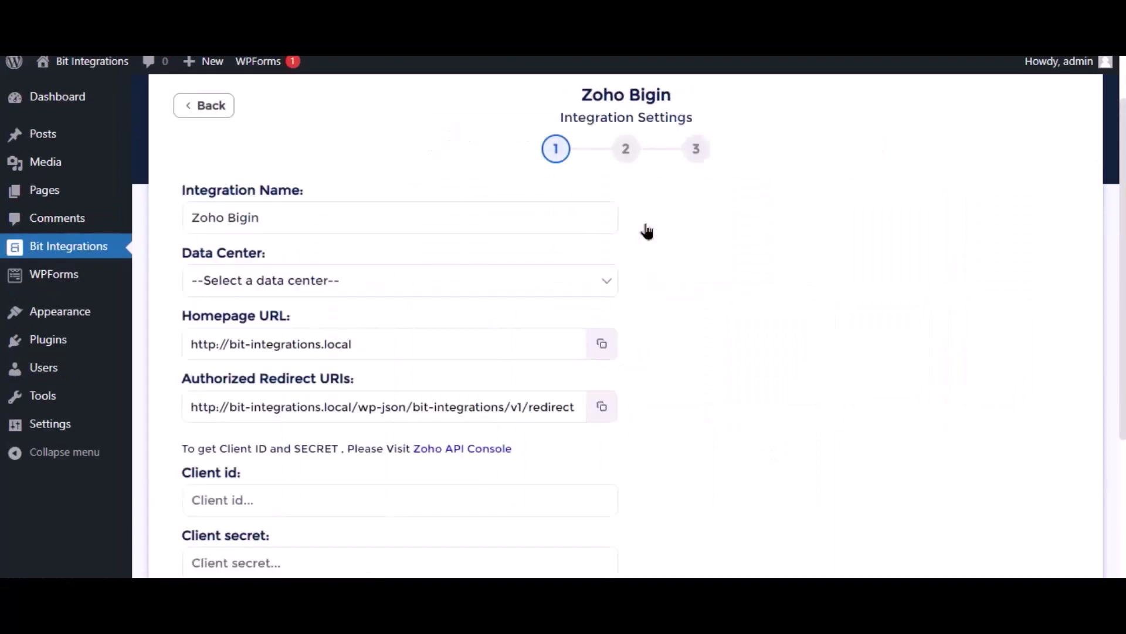
click(211, 215)
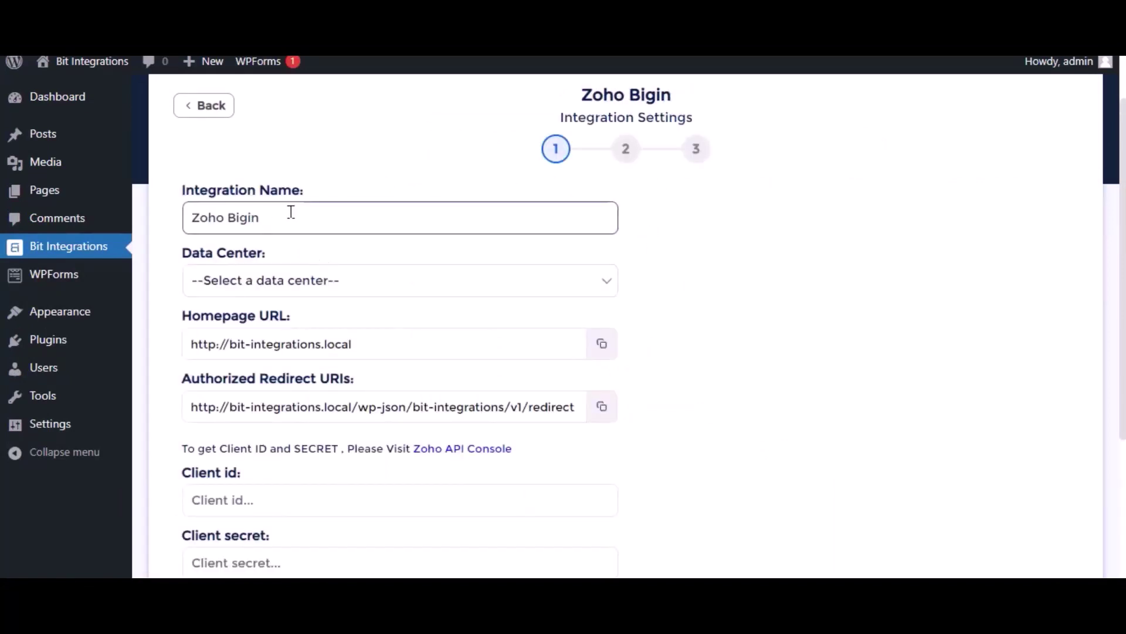
drag(261, 216, 178, 205)
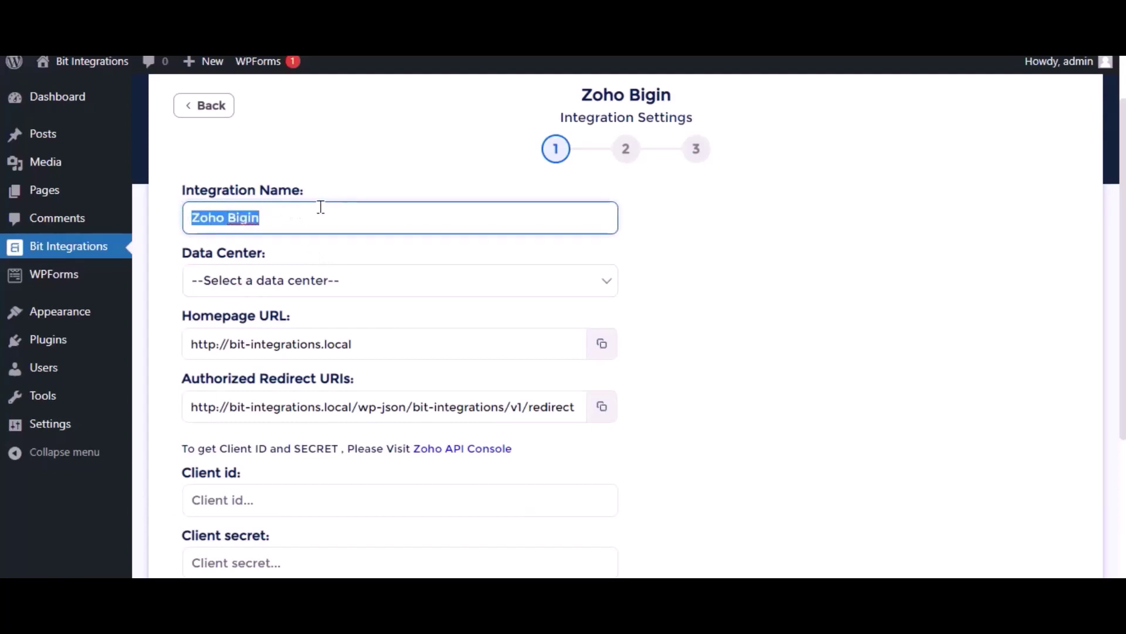
click(307, 281)
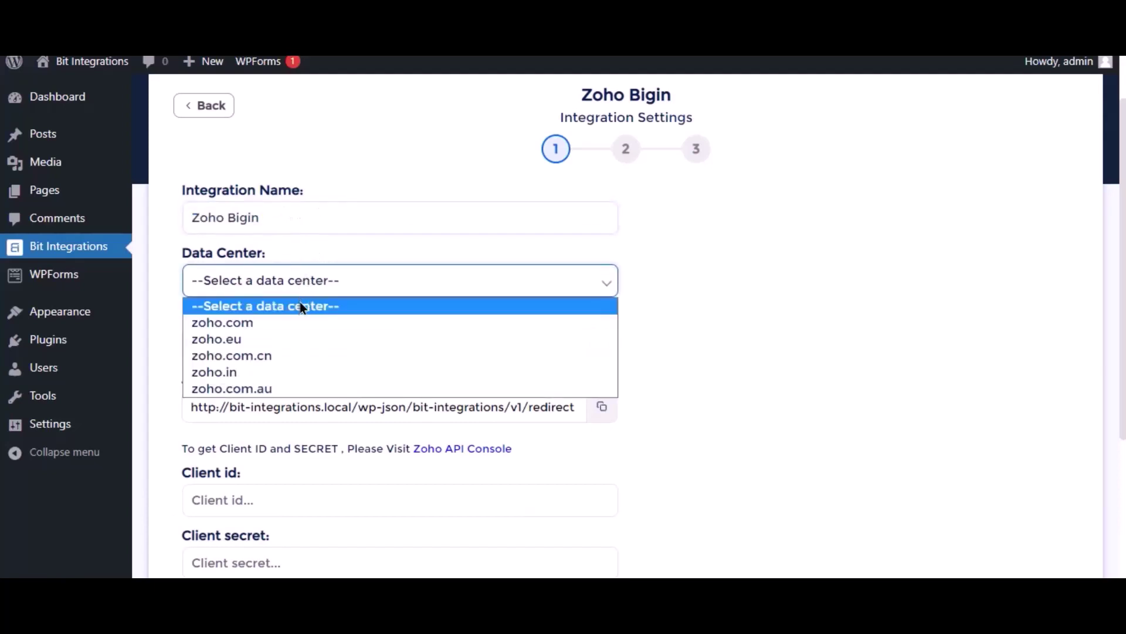
click(293, 326)
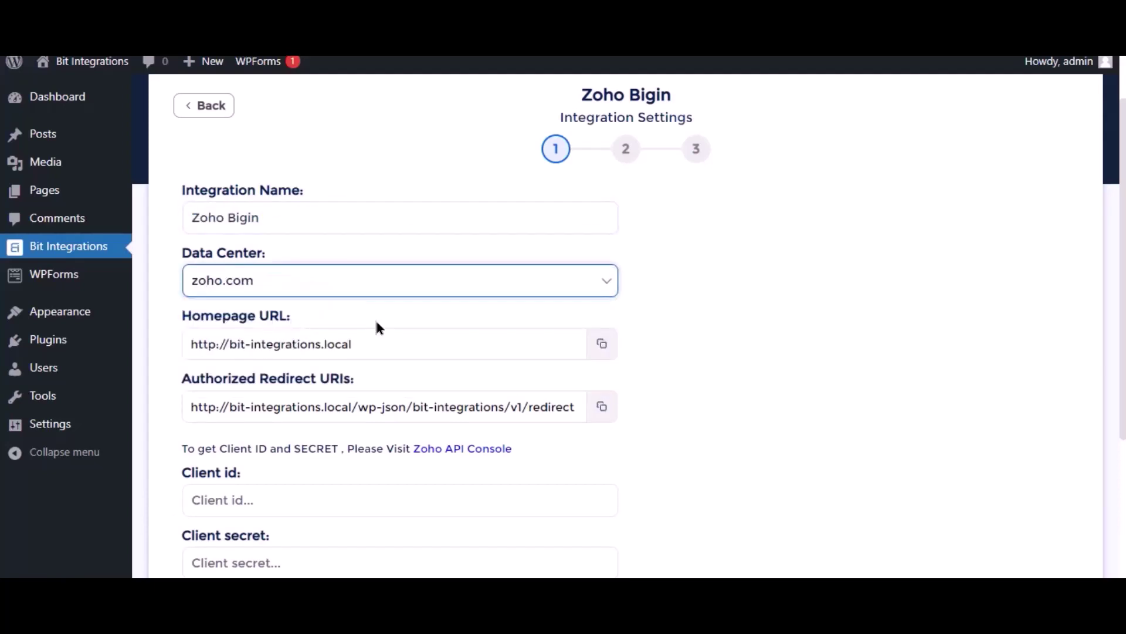
scroll(384, 312, down, 3)
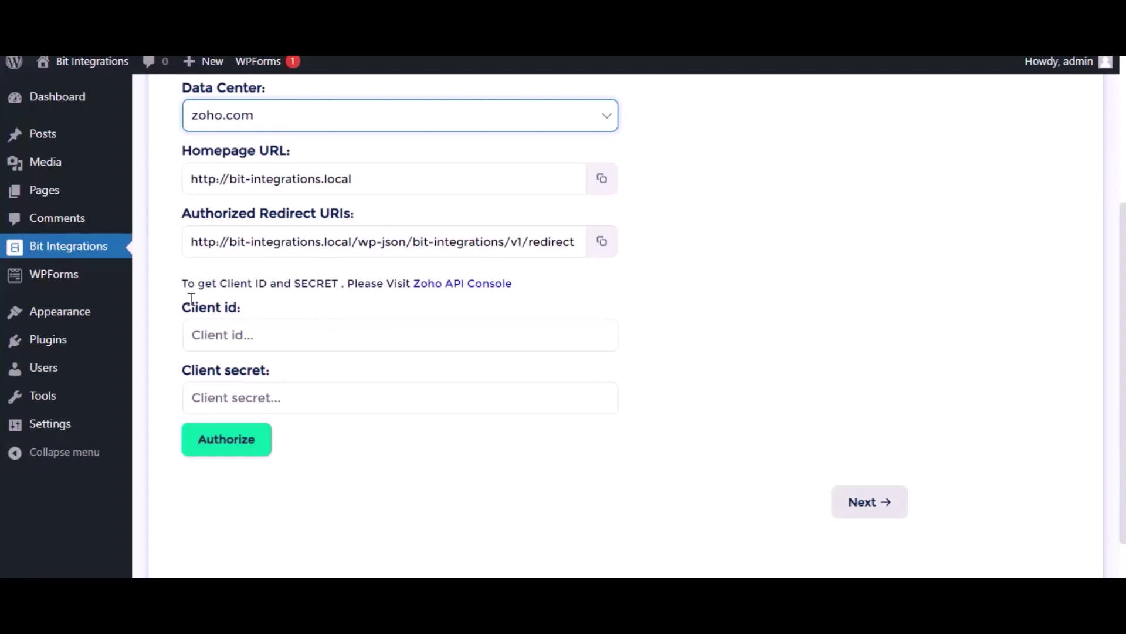
- In Zoho API Console, begin a server-based application client named 'Bit Integrations'
click(481, 285)
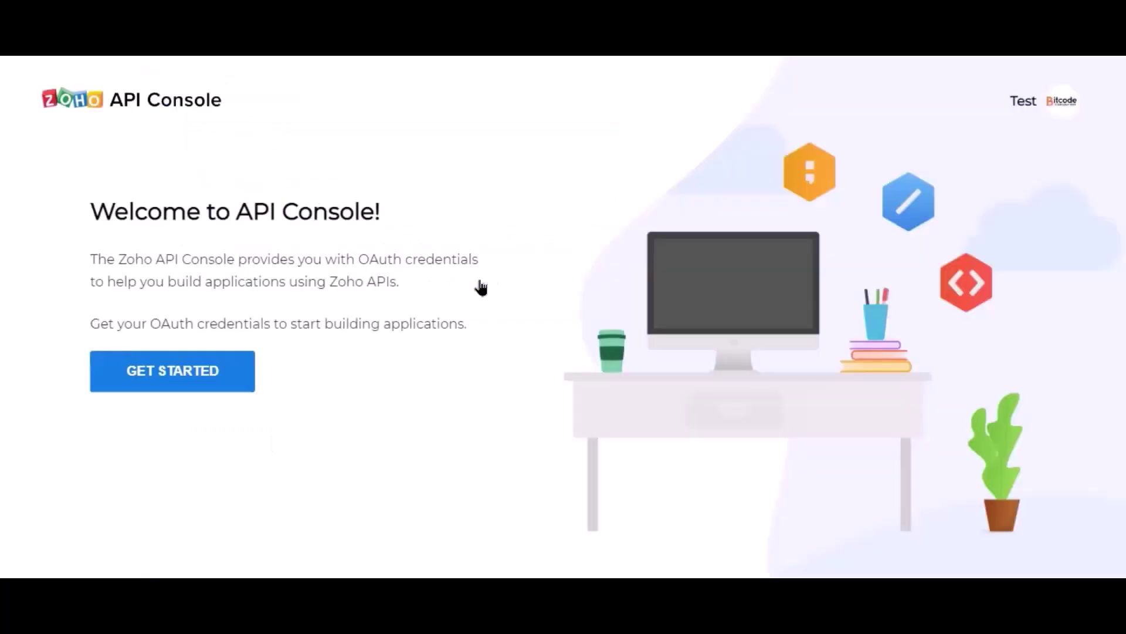
click(197, 384)
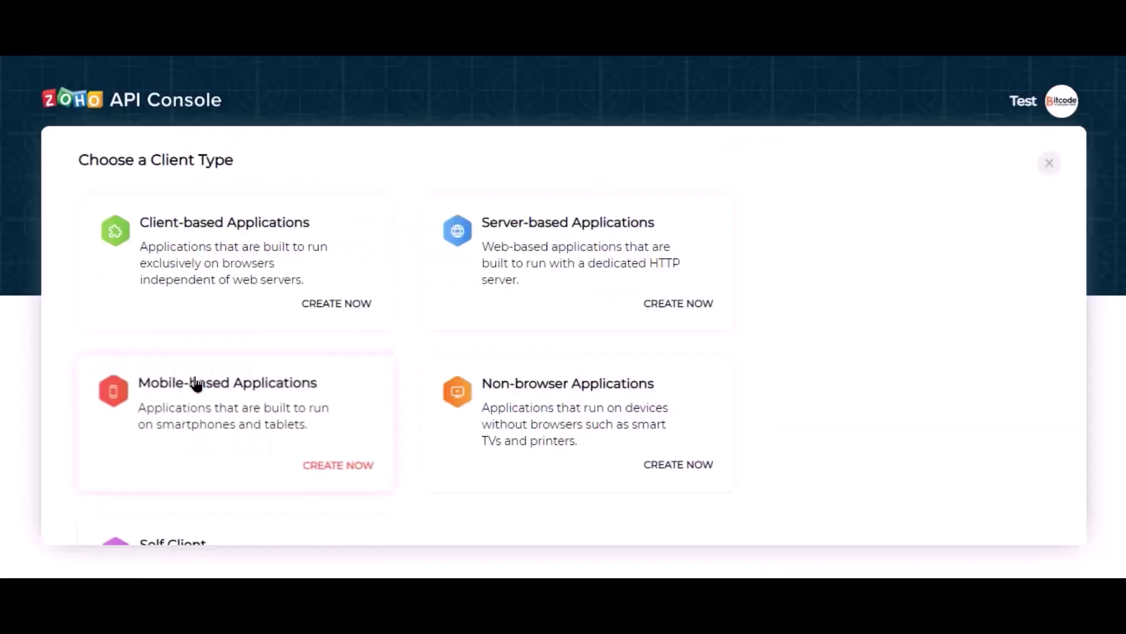
click(523, 297)
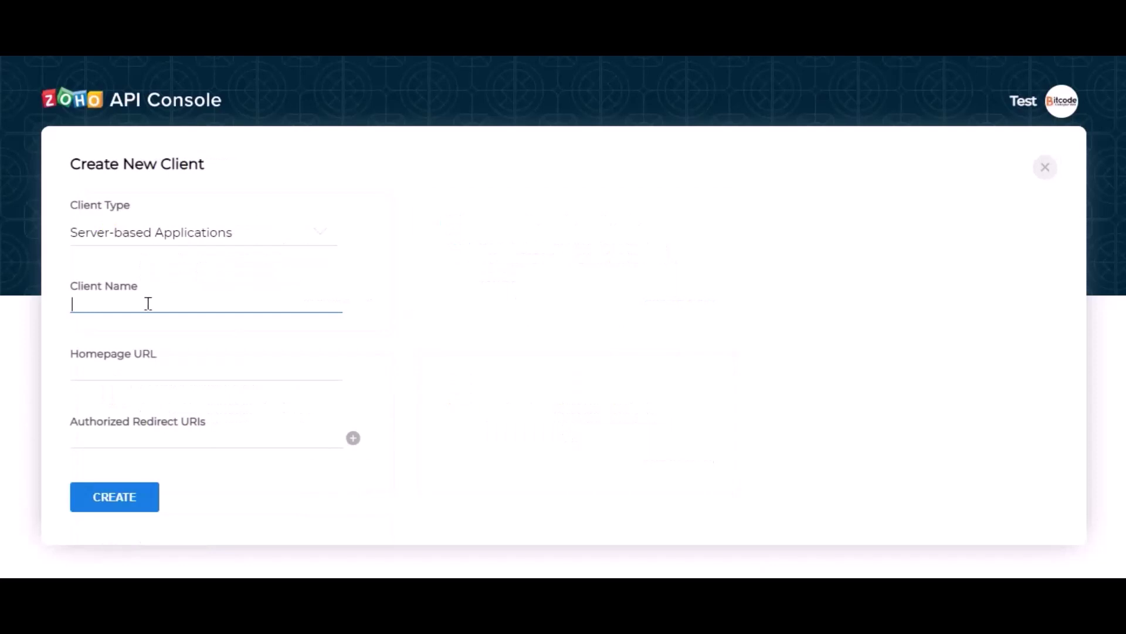
text(Bit Integrations)
- Paste the site's homepage URL and authorized redirect URI, then create the client
click(180, 378)
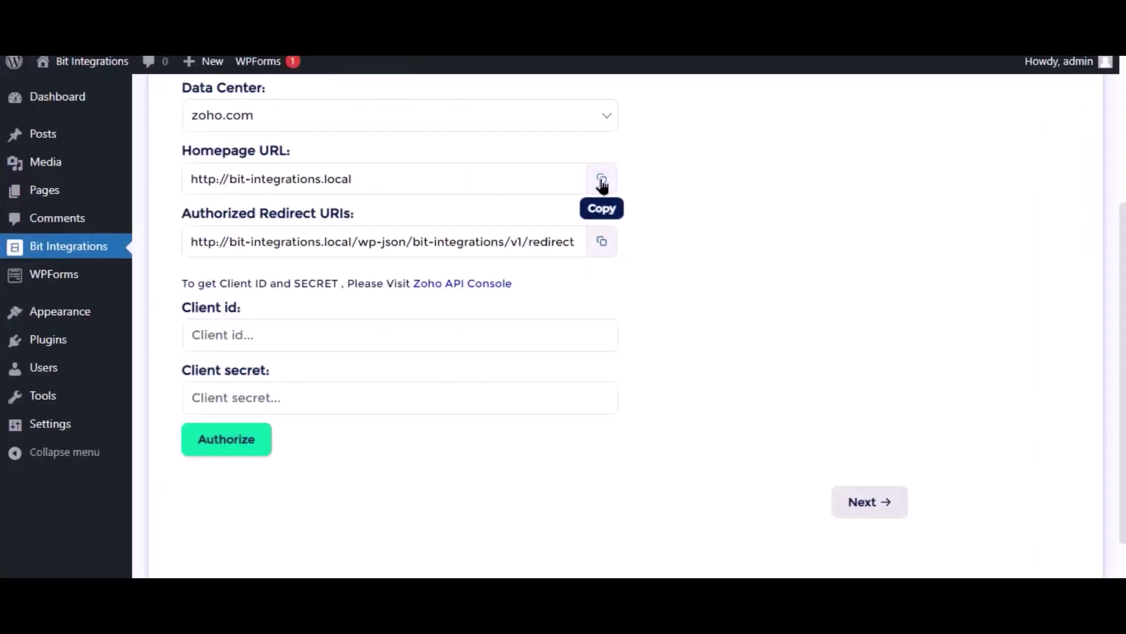
click(601, 179)
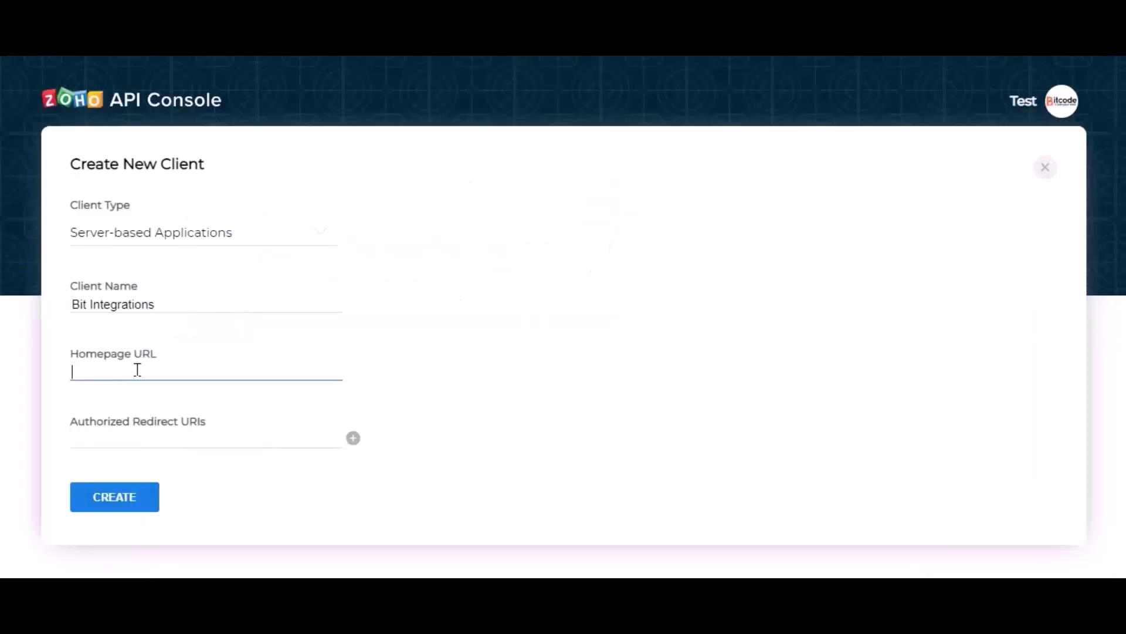
key(ctrl+v)
click(485, 342)
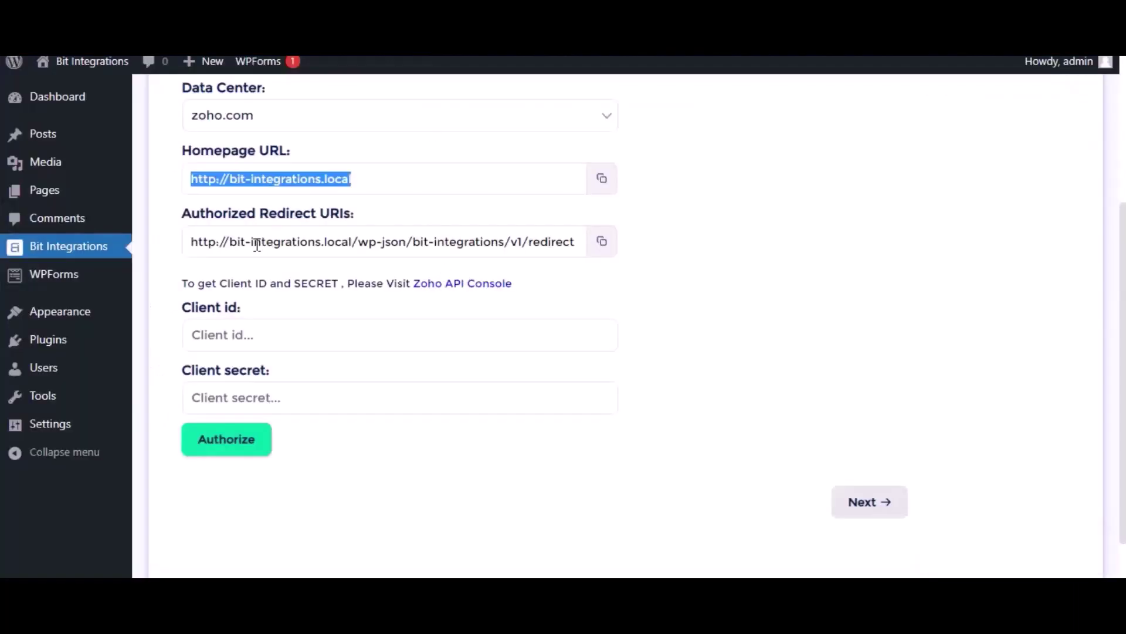
click(602, 241)
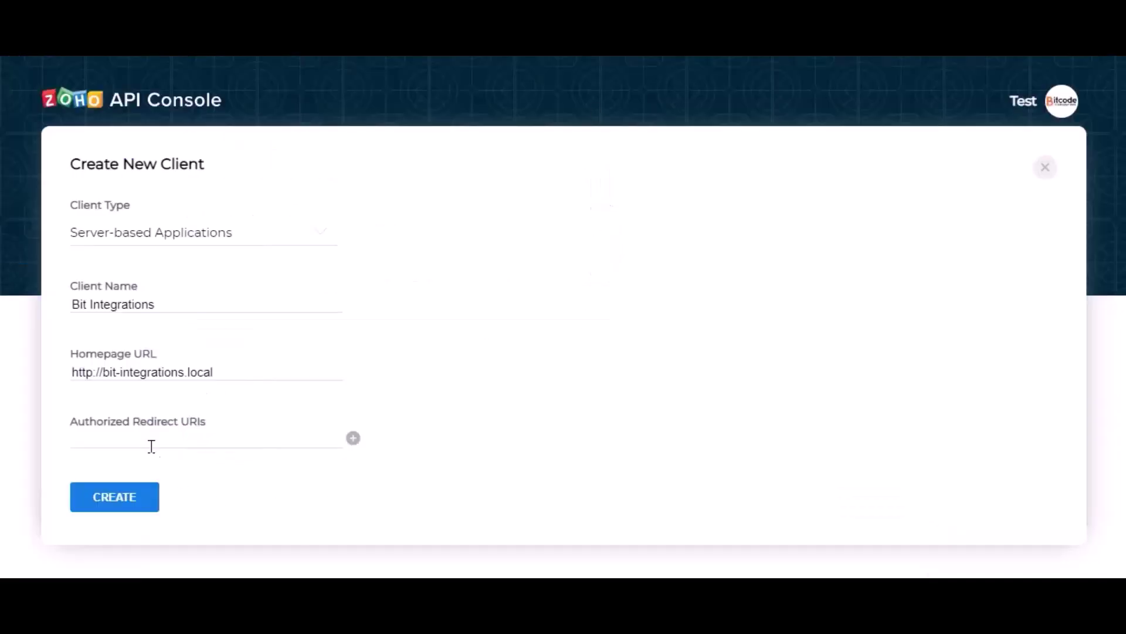
click(152, 438)
key(ctrl+v)
click(315, 461)
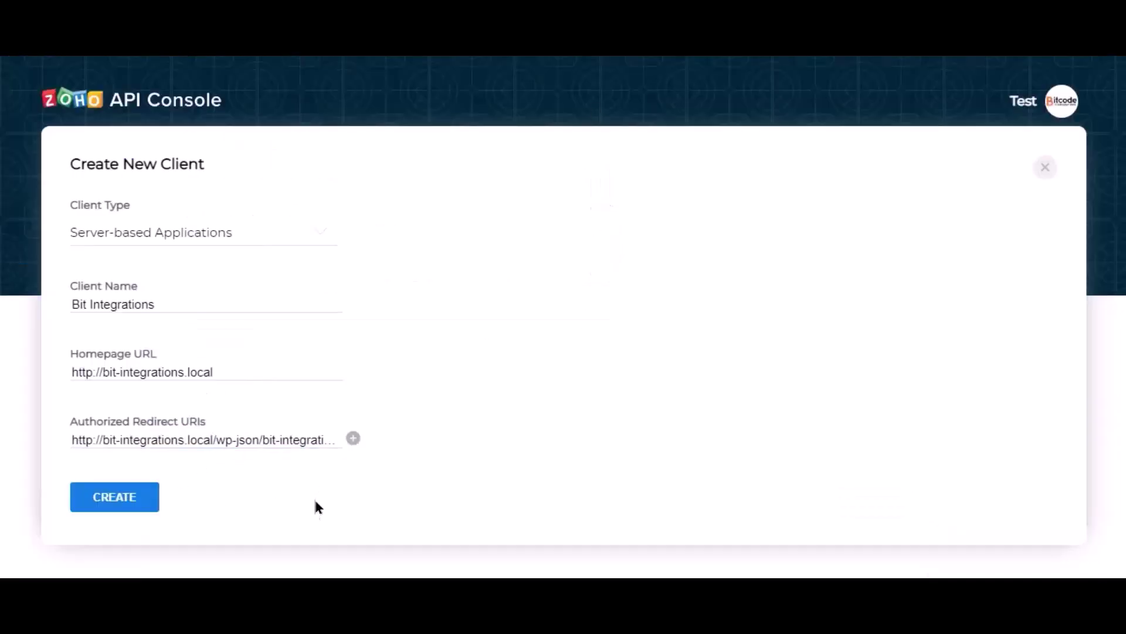
click(115, 508)
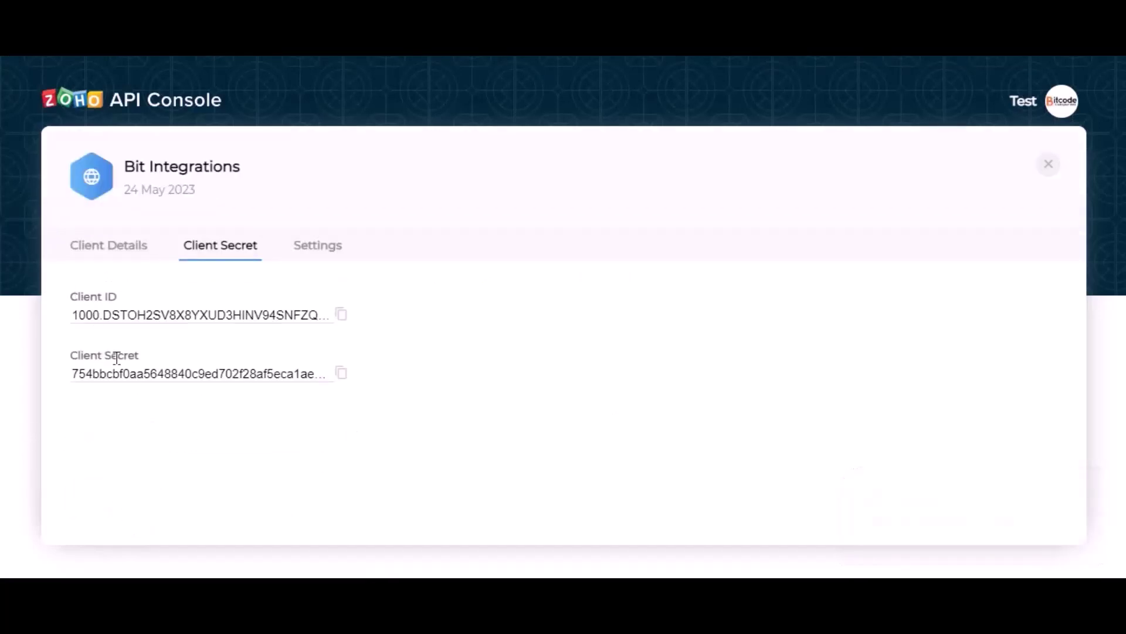
- Paste the Zoho client ID and client secret into Bit Integrations and accept the Bigin authorization
click(339, 317)
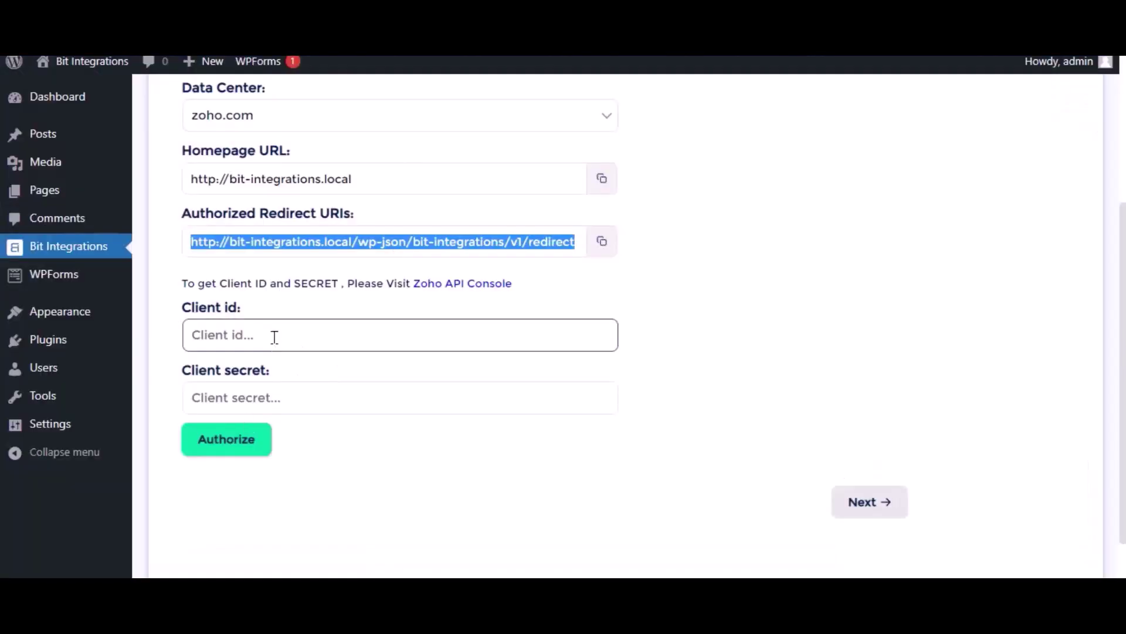
click(275, 337)
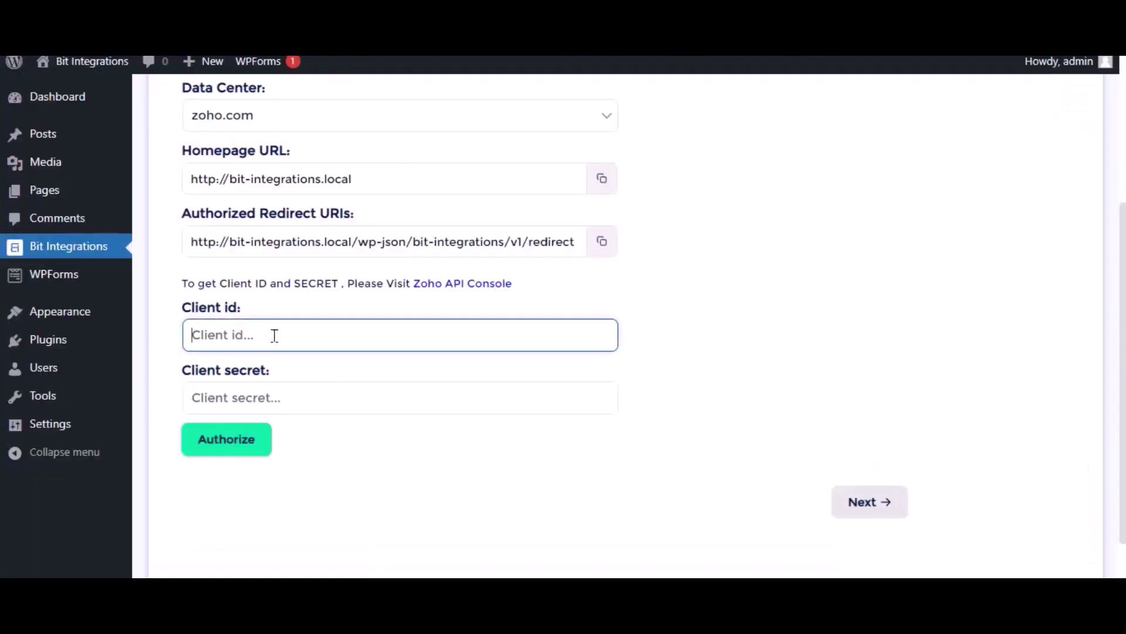
key(ctrl+v)
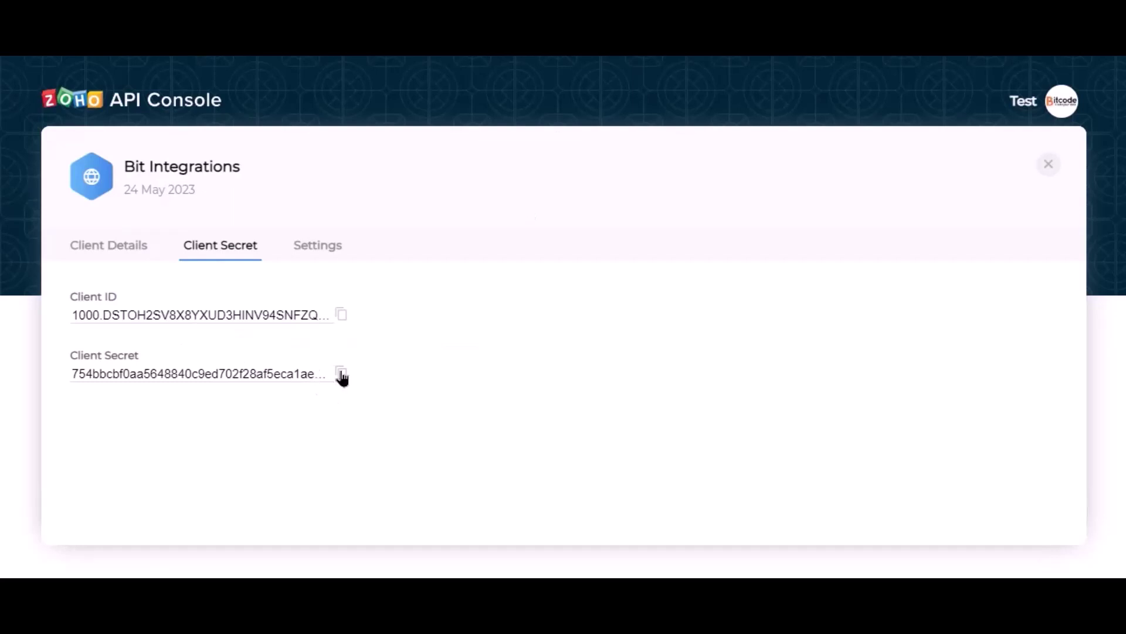
click(340, 372)
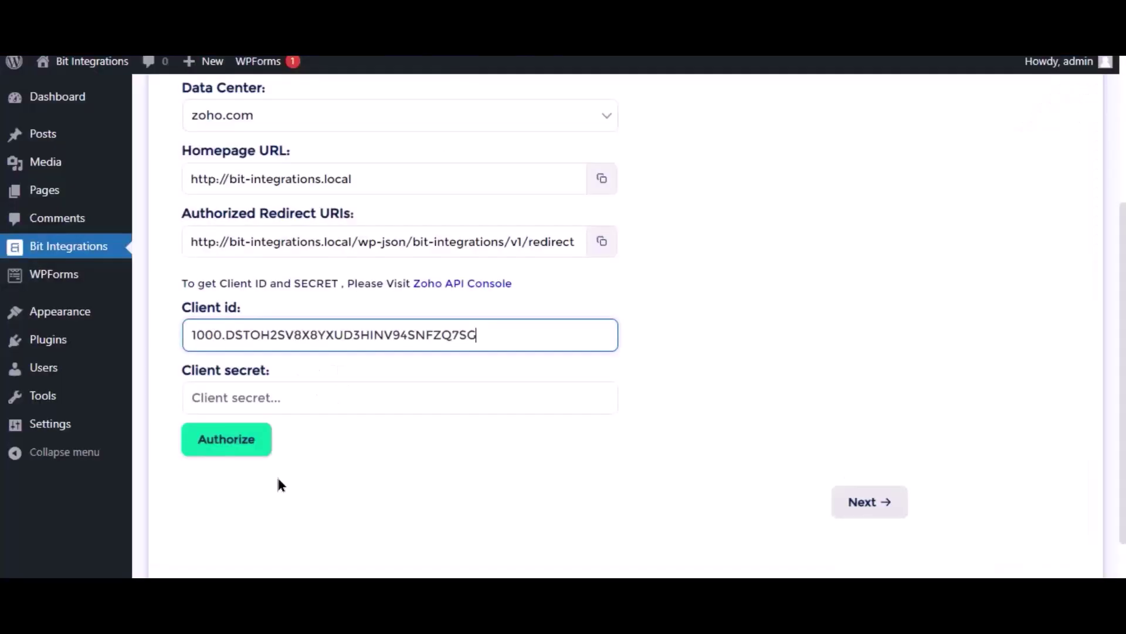
click(273, 397)
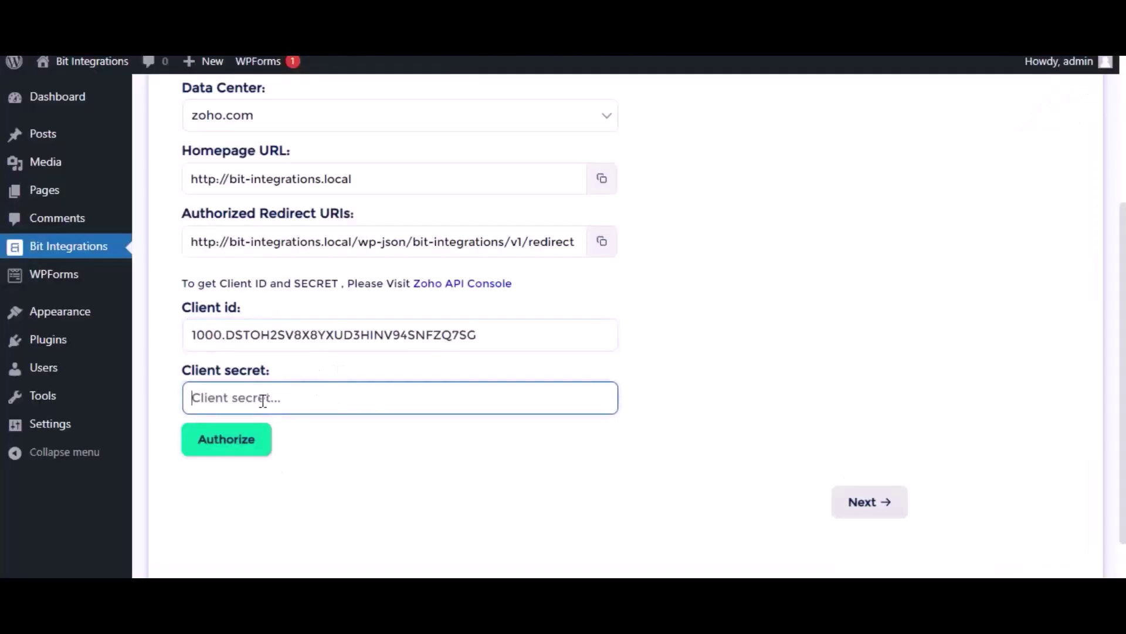
key(ctrl+v)
click(361, 479)
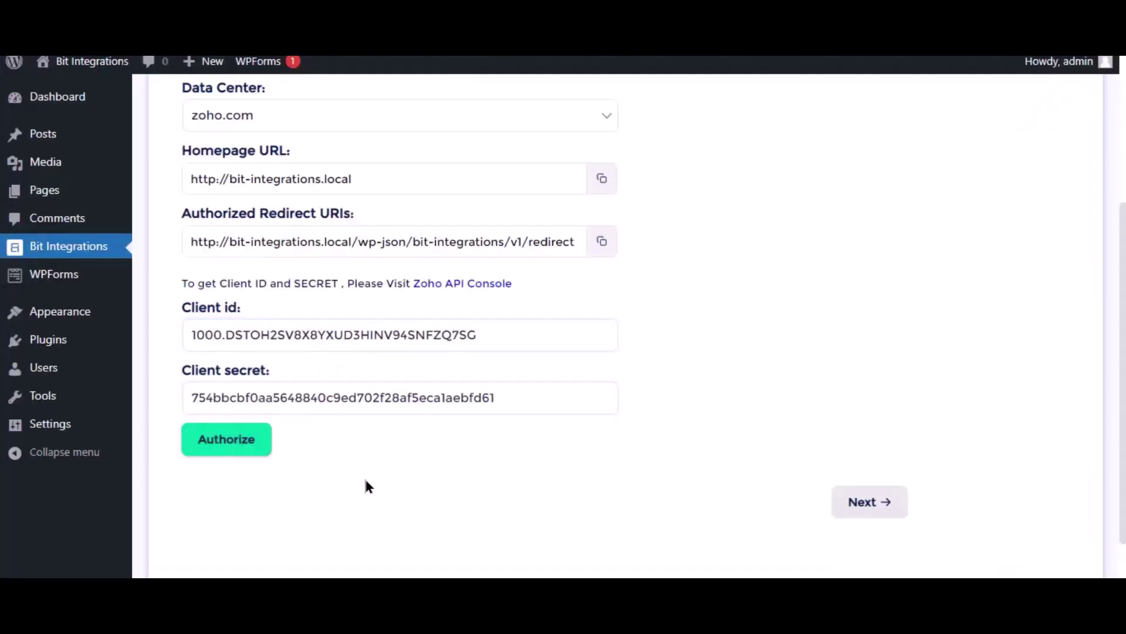
click(238, 442)
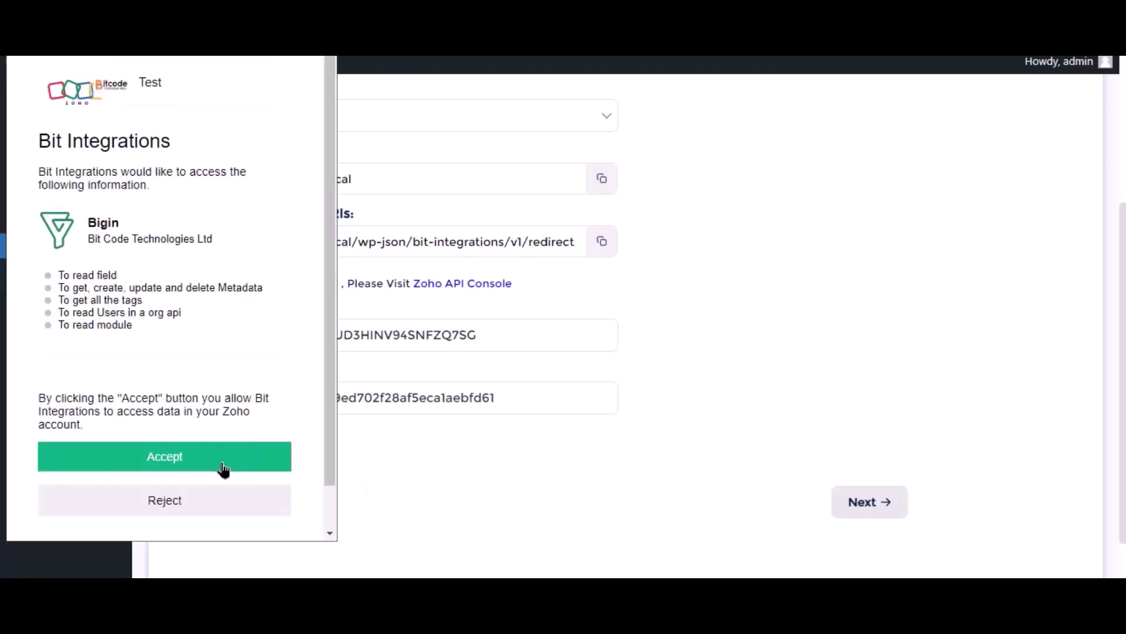
click(224, 468)
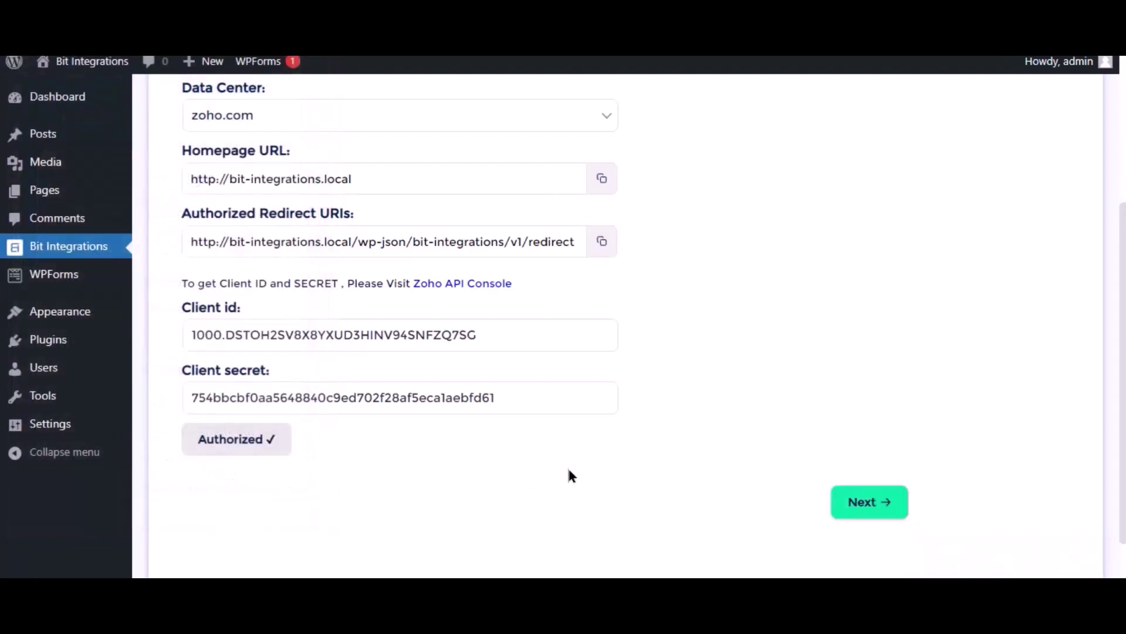
- Set the Zoho Bigin module to Contacts
click(881, 509)
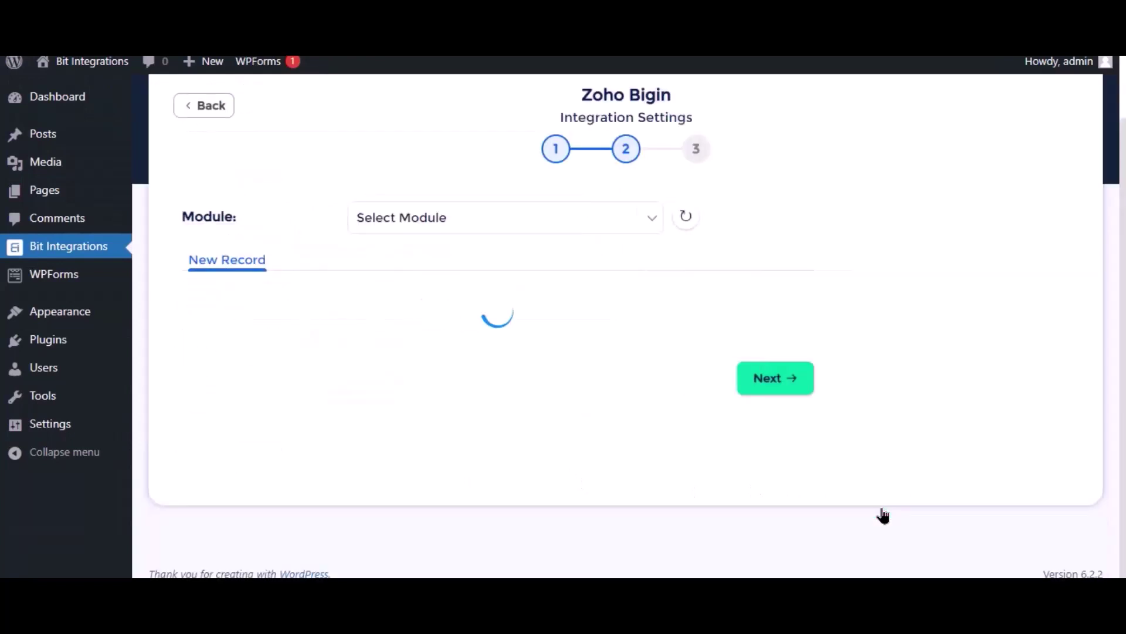
click(530, 220)
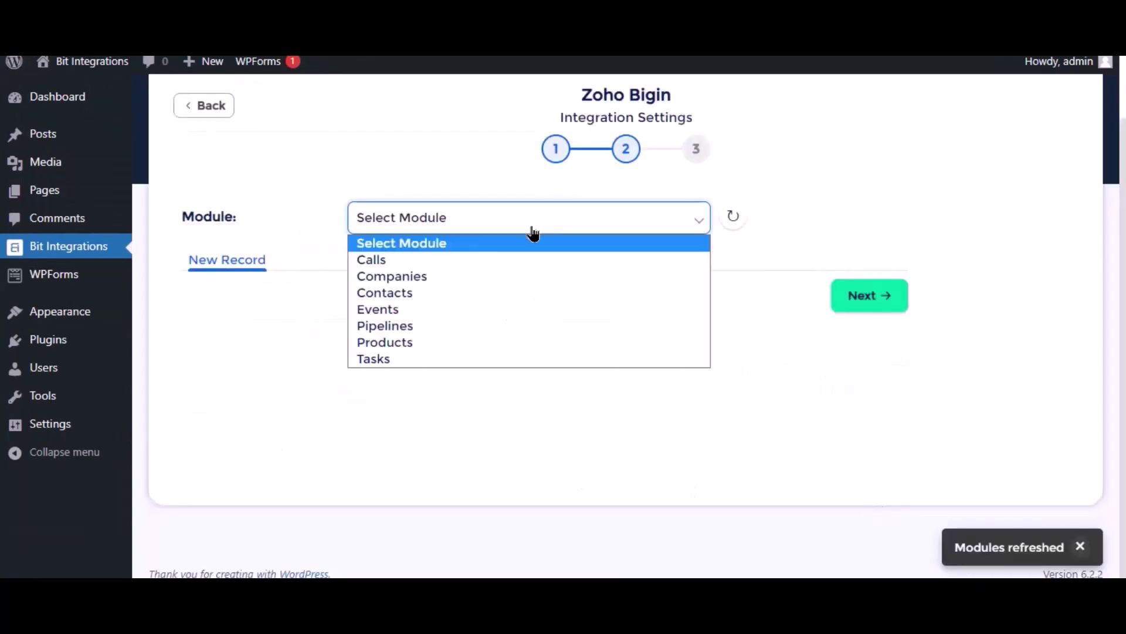
click(404, 294)
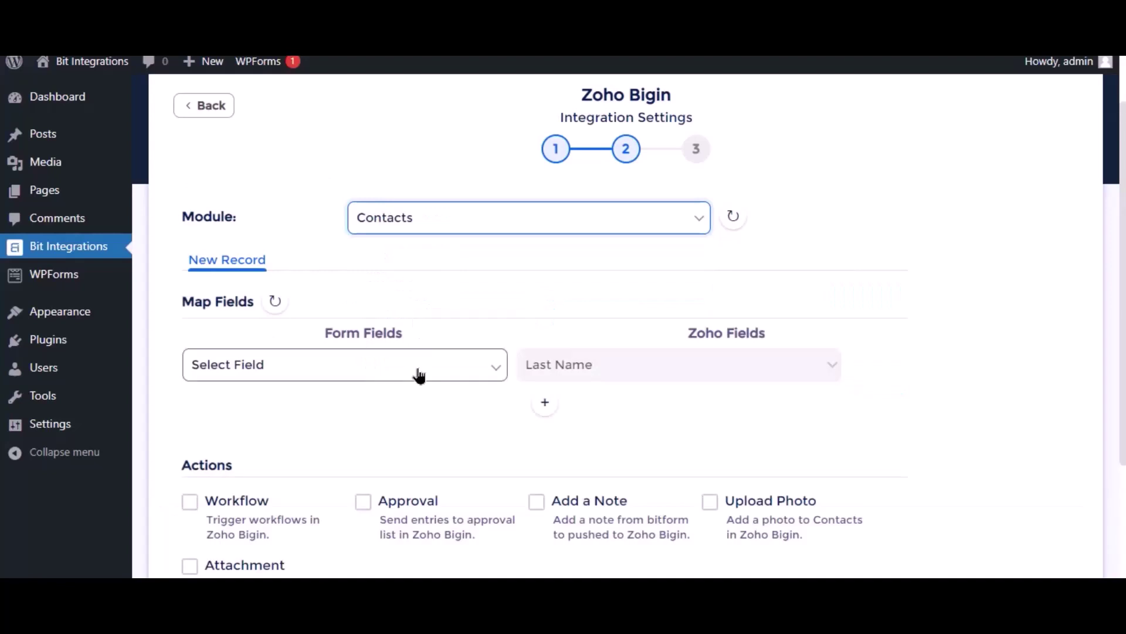
- Map form Name to Last Name and Email to Email, then proceed to the final step
click(419, 375)
click(281, 428)
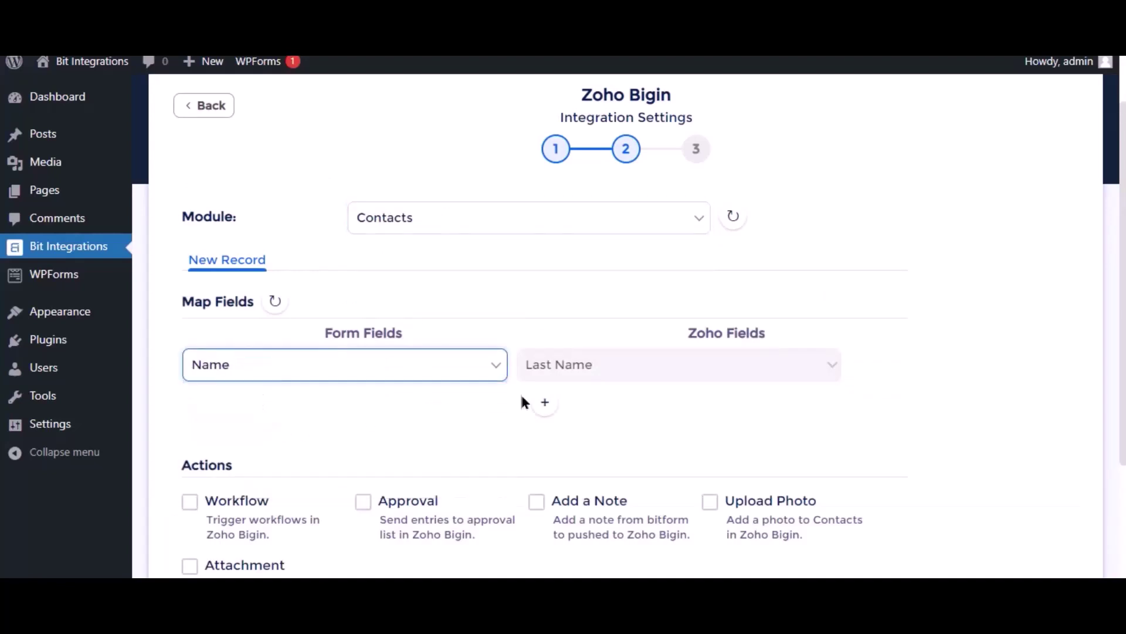
click(546, 405)
click(322, 406)
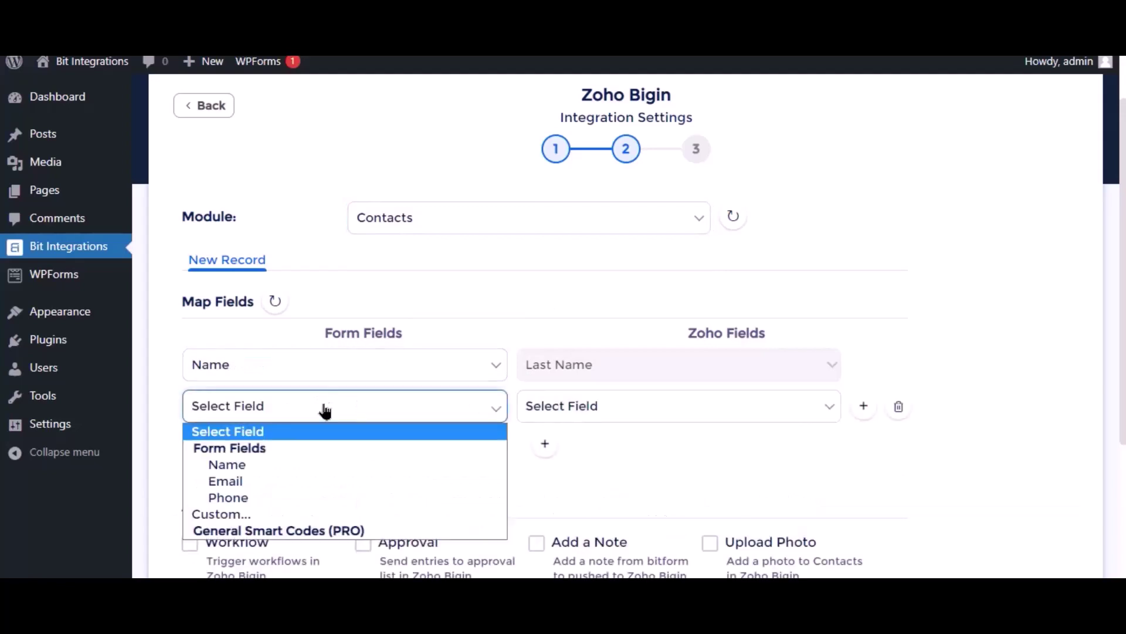
click(287, 478)
click(641, 415)
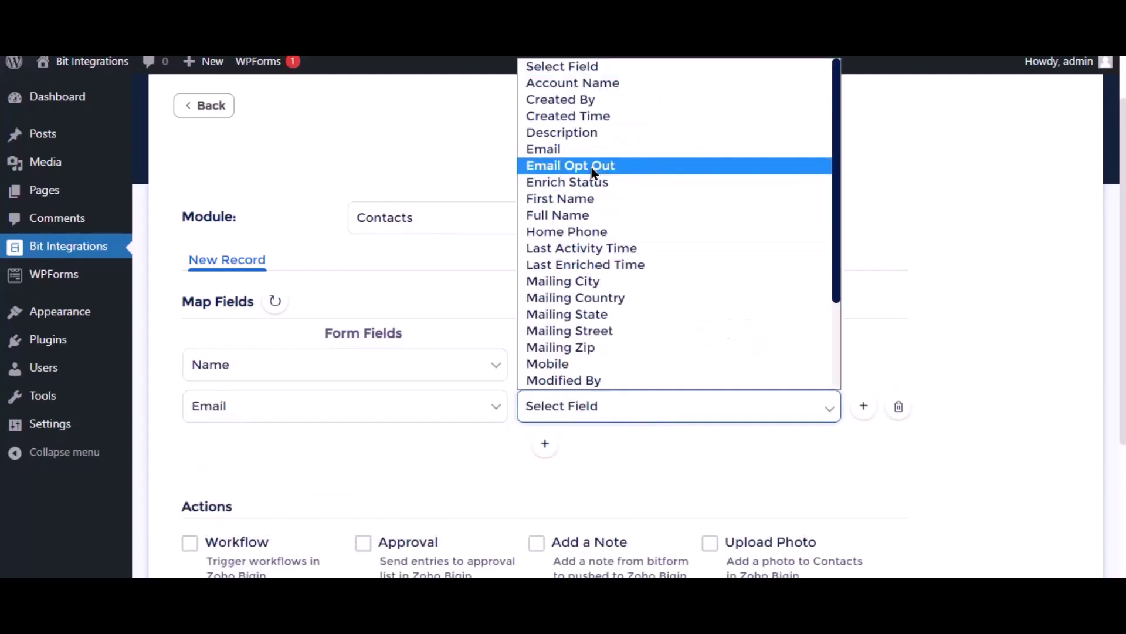
click(581, 154)
scroll(492, 451, down, 5)
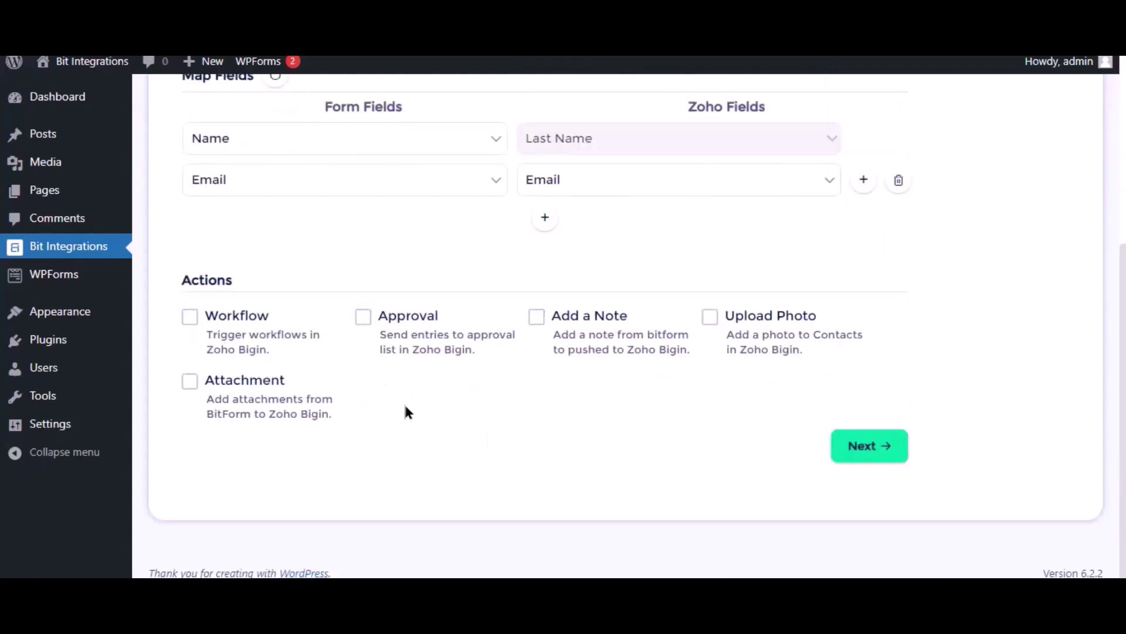
click(874, 453)
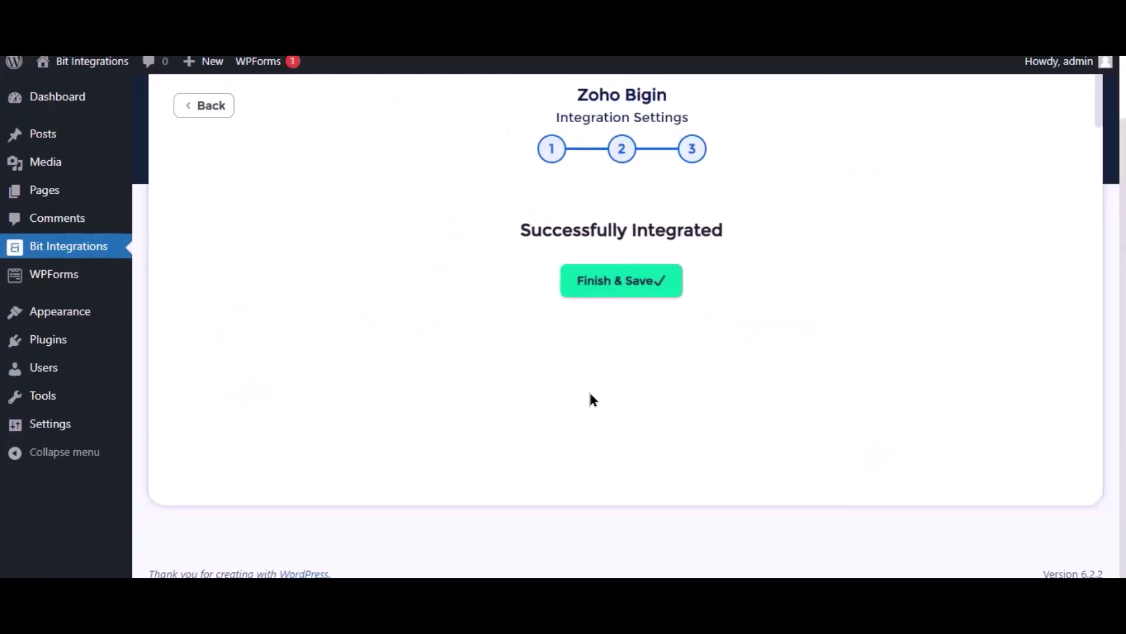
- Save the integration and start a new Groundhogg contact with first name 'Bit Integrations'
click(597, 294)
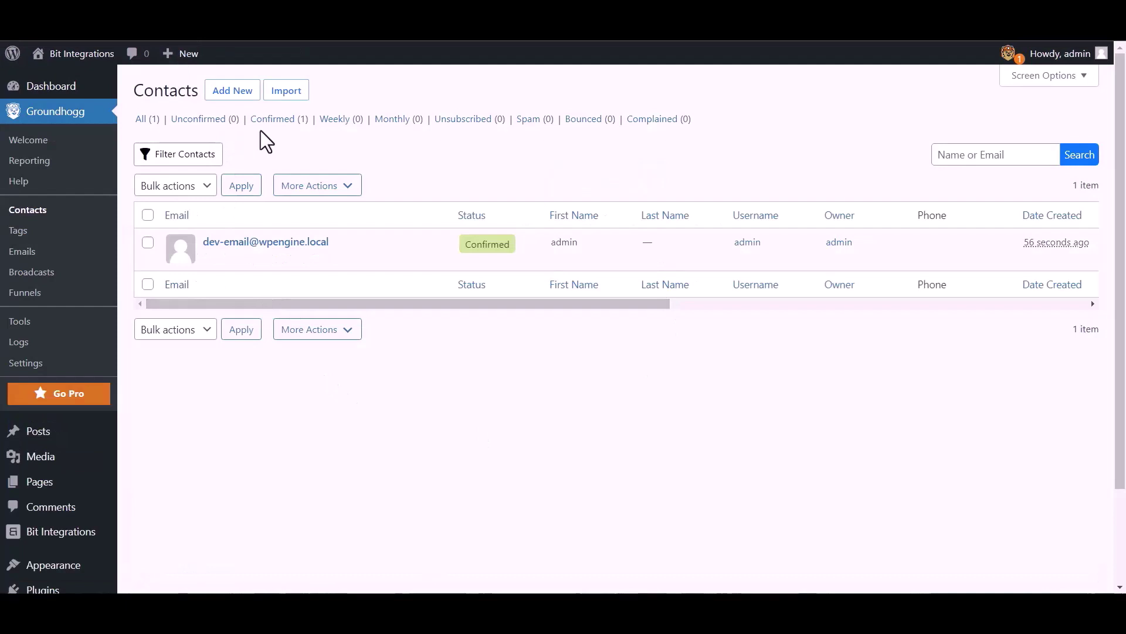
click(236, 91)
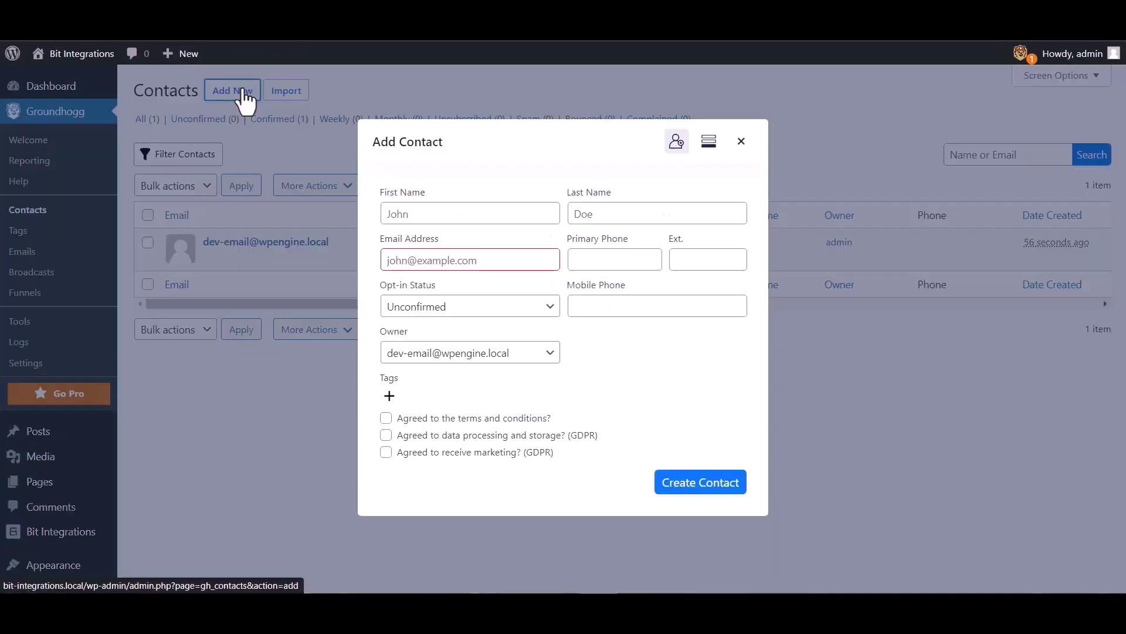
click(430, 213)
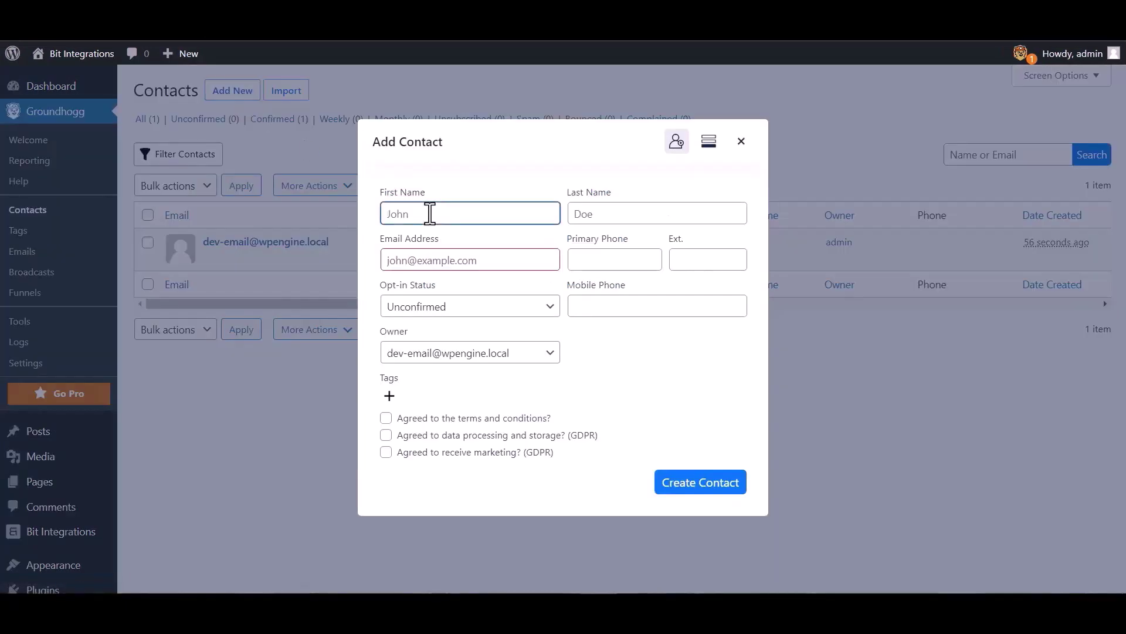
text(Bit Integrations)
- Enter the contact's e-mail address and mobile phone number, then create the contact
click(478, 260)
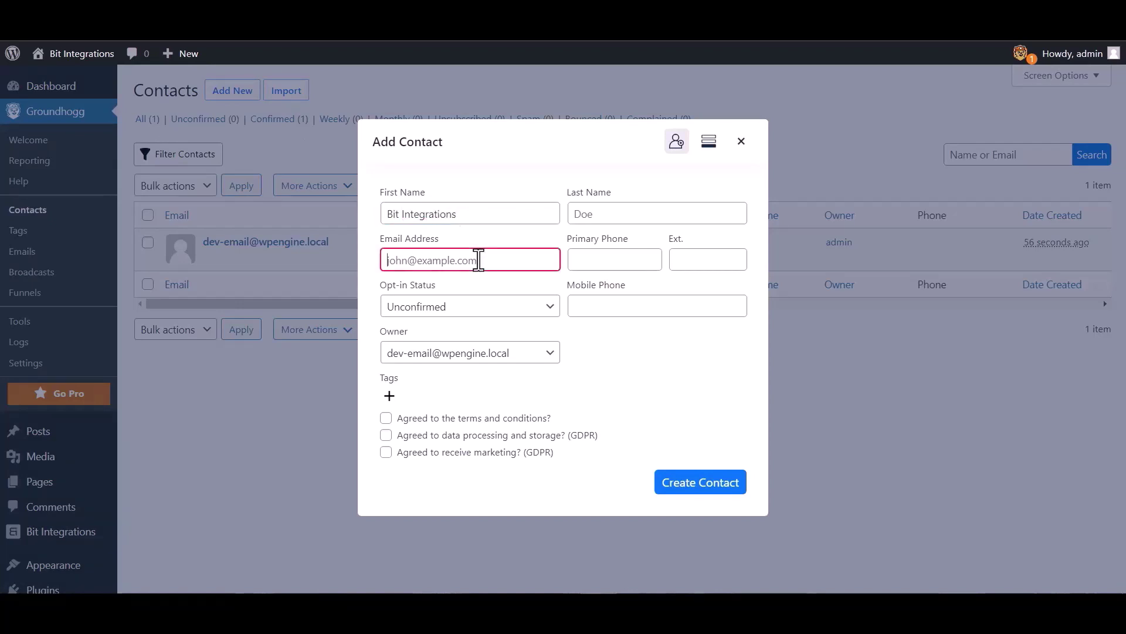
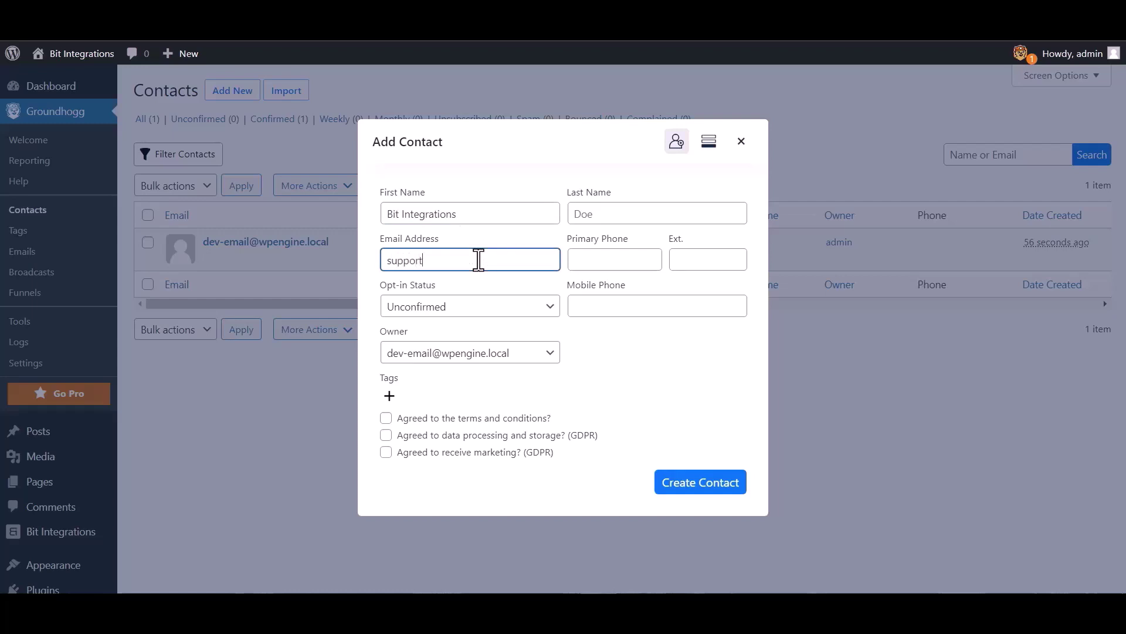
click(610, 302)
text(4445556666)
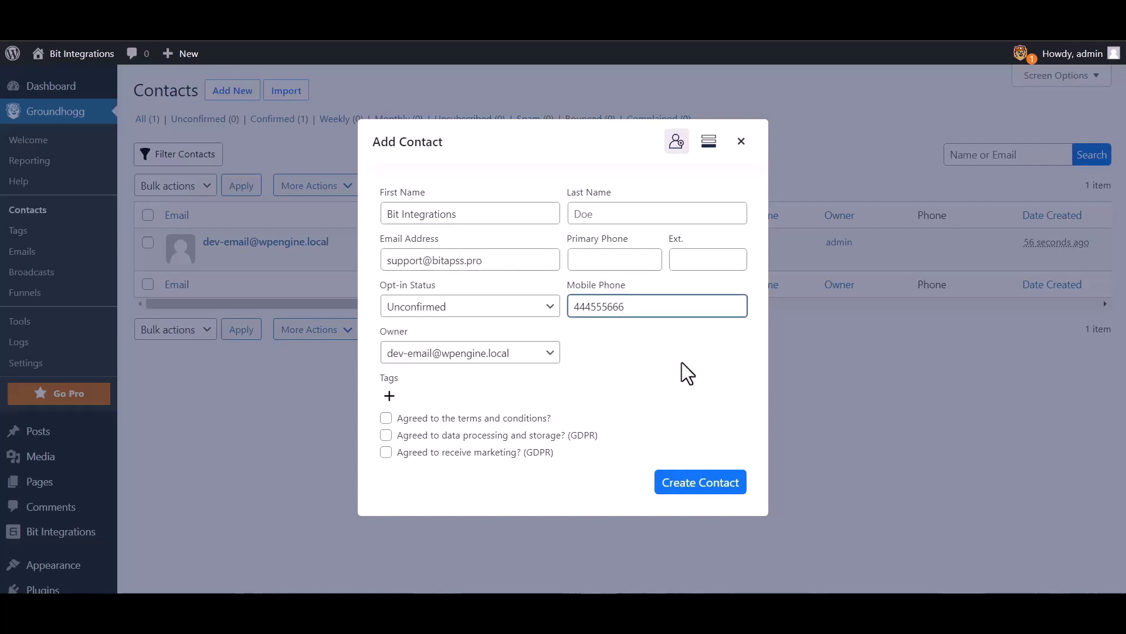
click(678, 483)
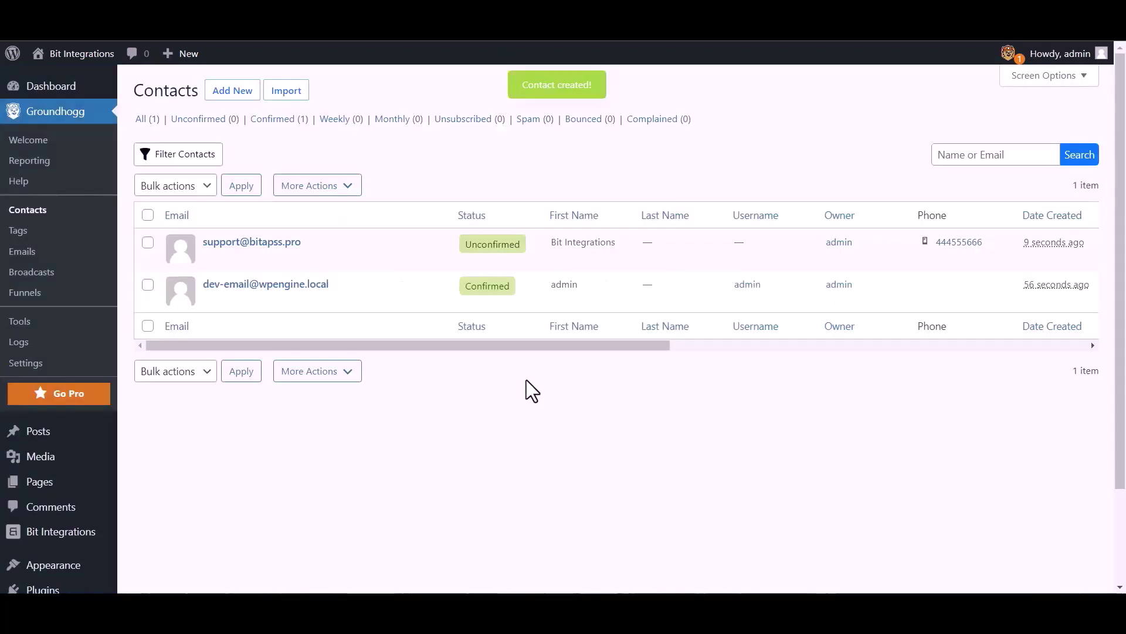